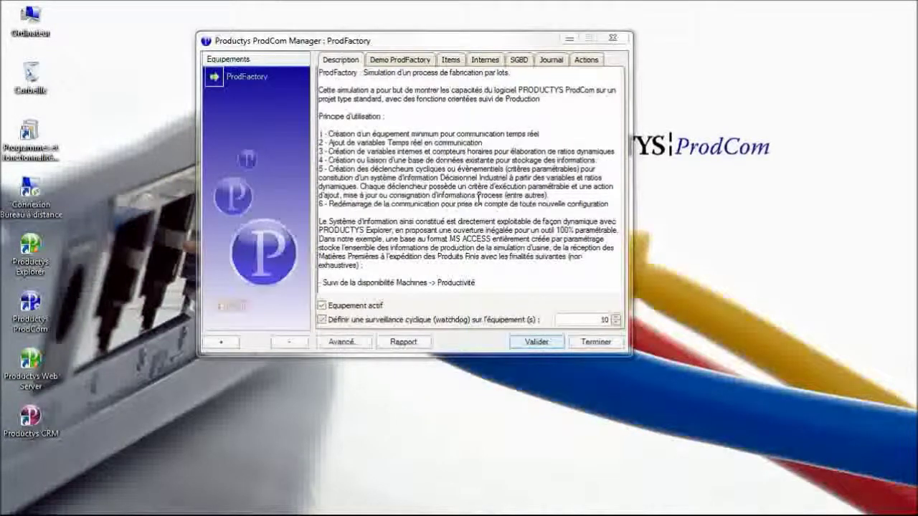
Examine ProdFactory's communication parameters, items, internal variables, database connection, journal settings and actions
{"action": "left_click", "coordinate": [413, 63]}
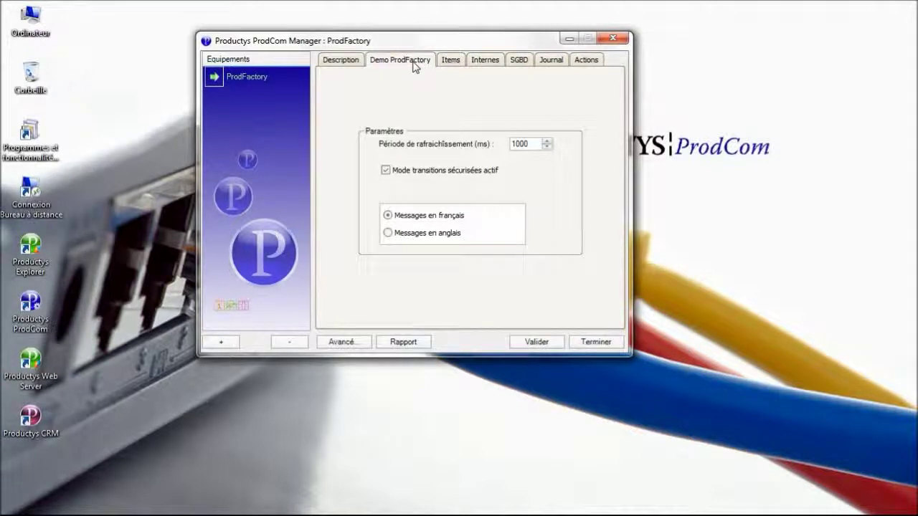
{"action": "left_click", "coordinate": [451, 63]}
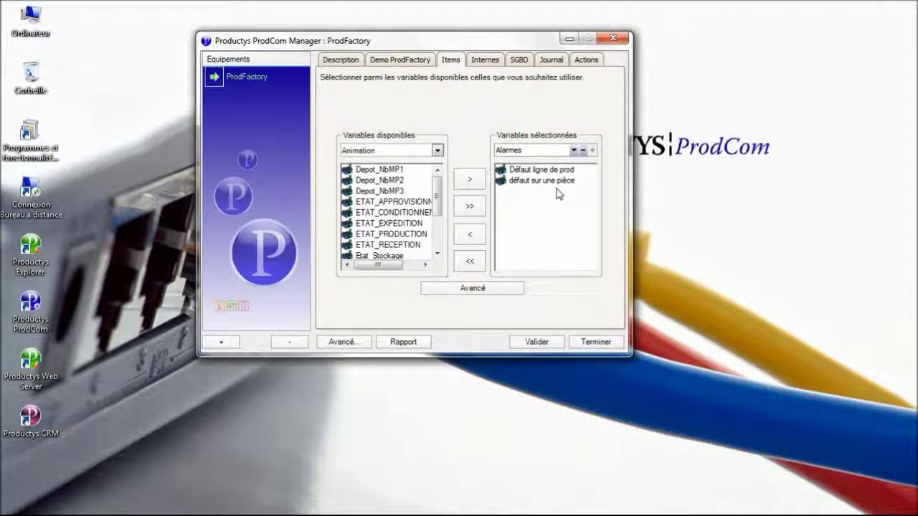
{"action": "left_click", "coordinate": [486, 61]}
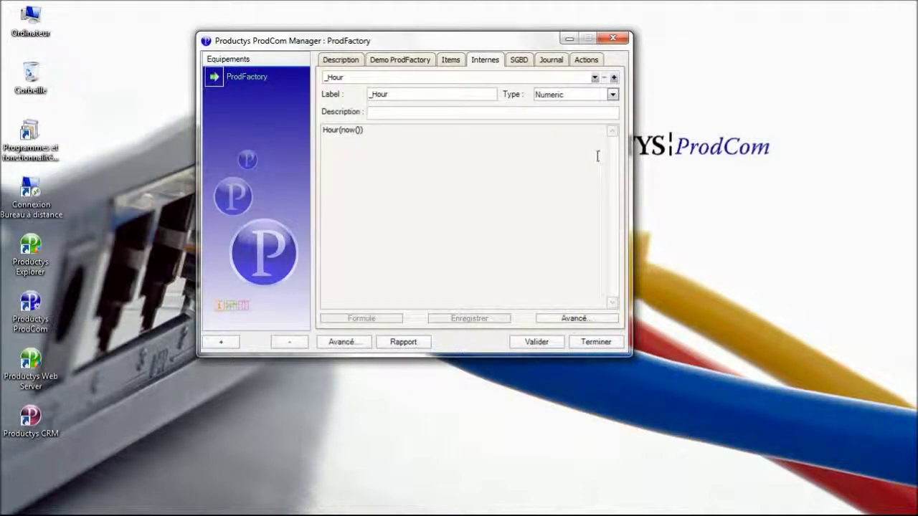
{"action": "left_click", "coordinate": [594, 77]}
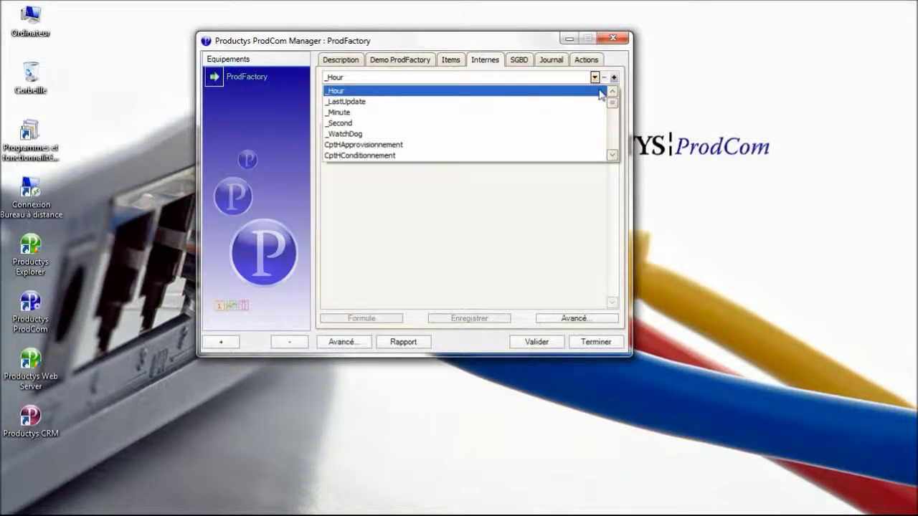
{"action": "left_click_drag", "start_coordinate": [612, 103], "coordinate": [613, 118]}
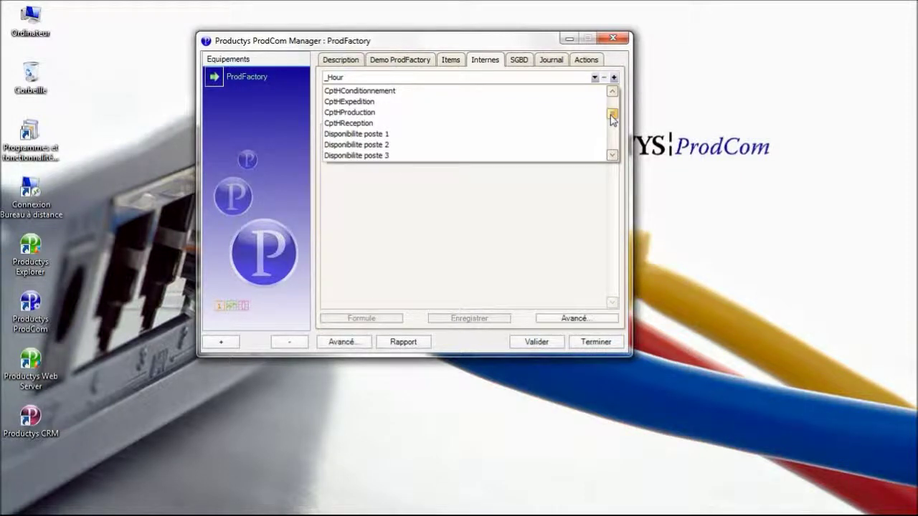
{"action": "left_click", "coordinate": [521, 63]}
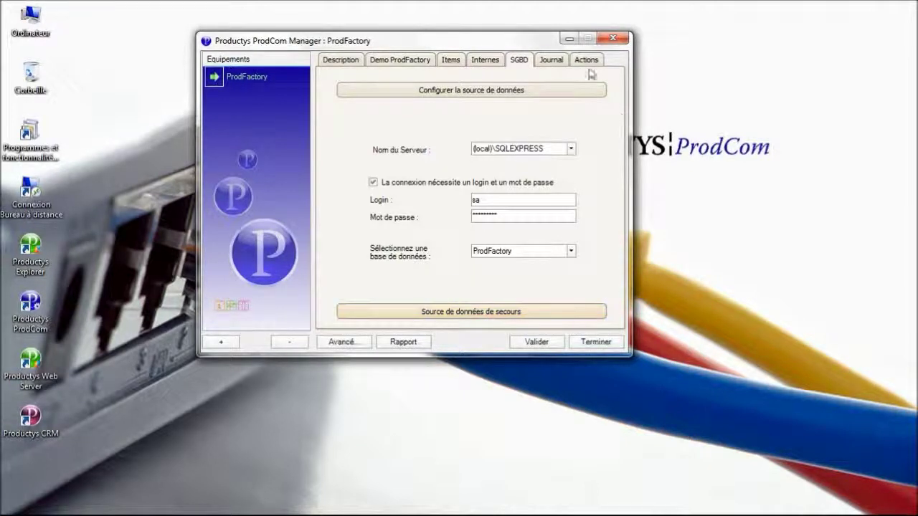
{"action": "left_click", "coordinate": [551, 60]}
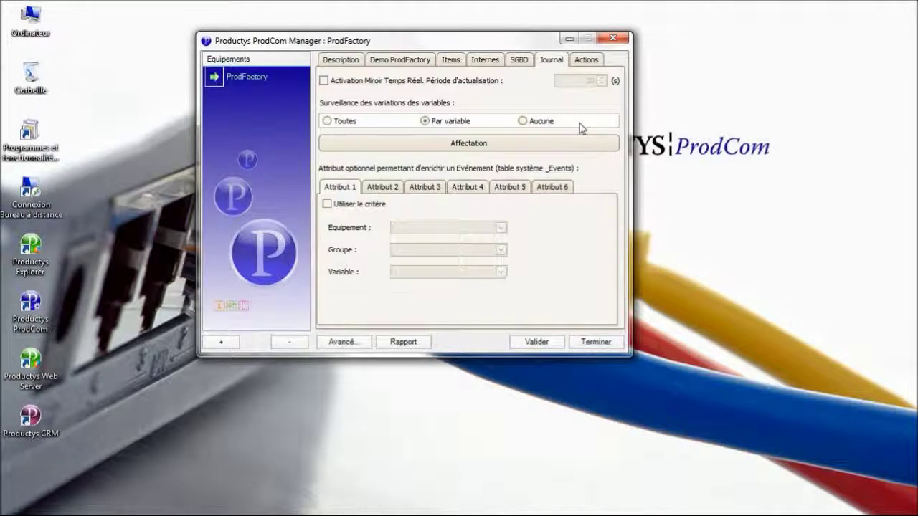
{"action": "left_click", "coordinate": [588, 61]}
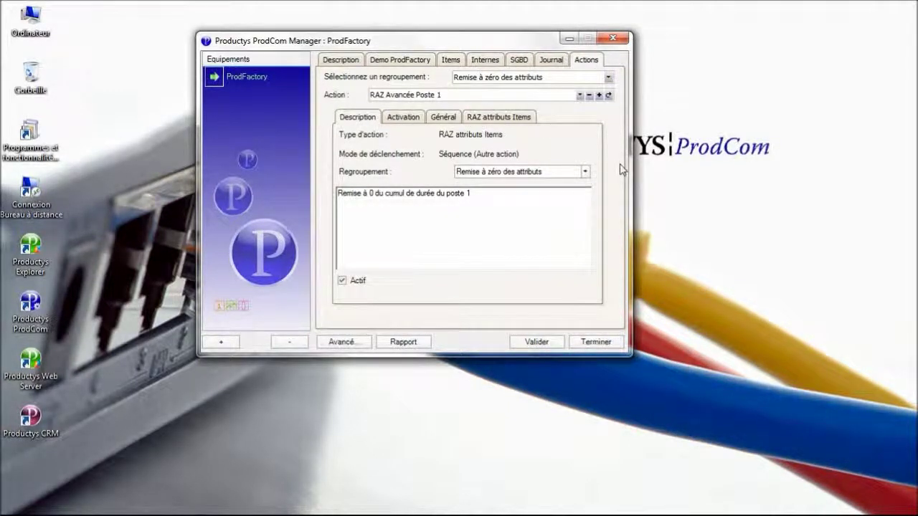
Examine the action types offered when adding a ProdFactory action, and leave the assistant without creating one
{"action": "left_click", "coordinate": [599, 95]}
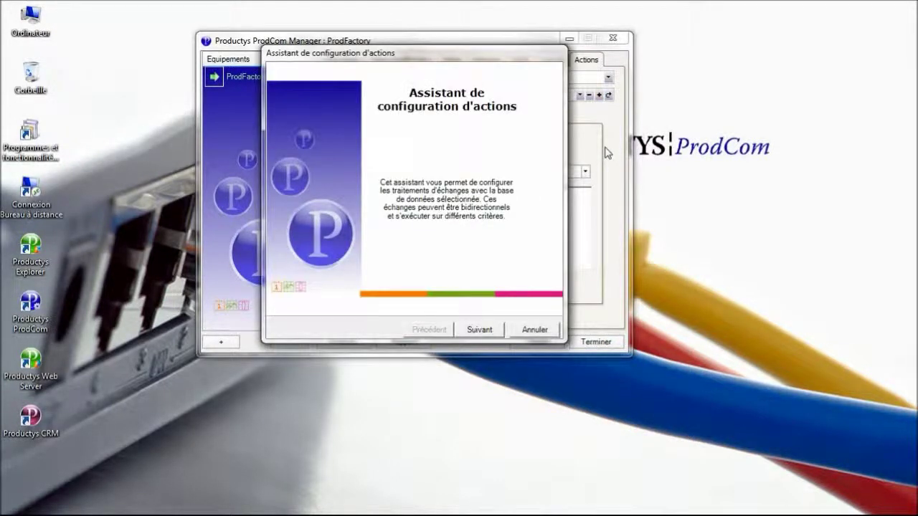
{"action": "left_click", "coordinate": [478, 331]}
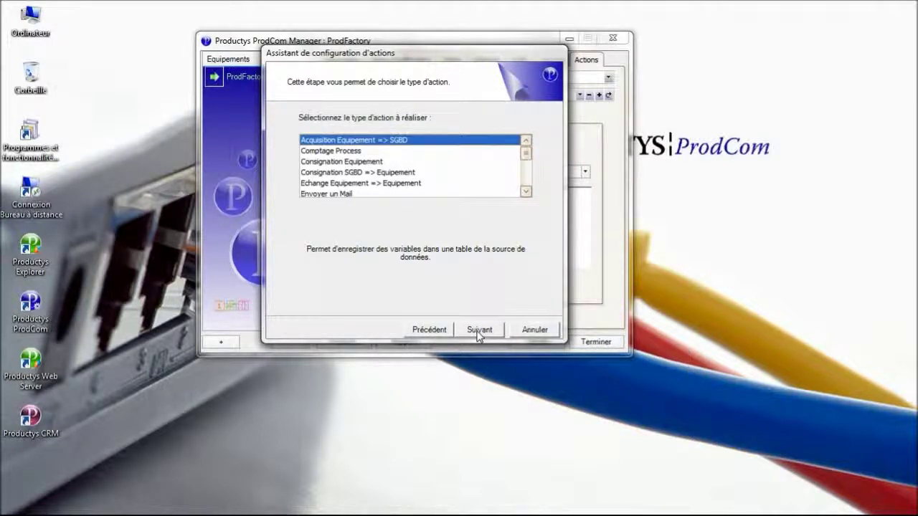
{"action": "left_click", "coordinate": [553, 334]}
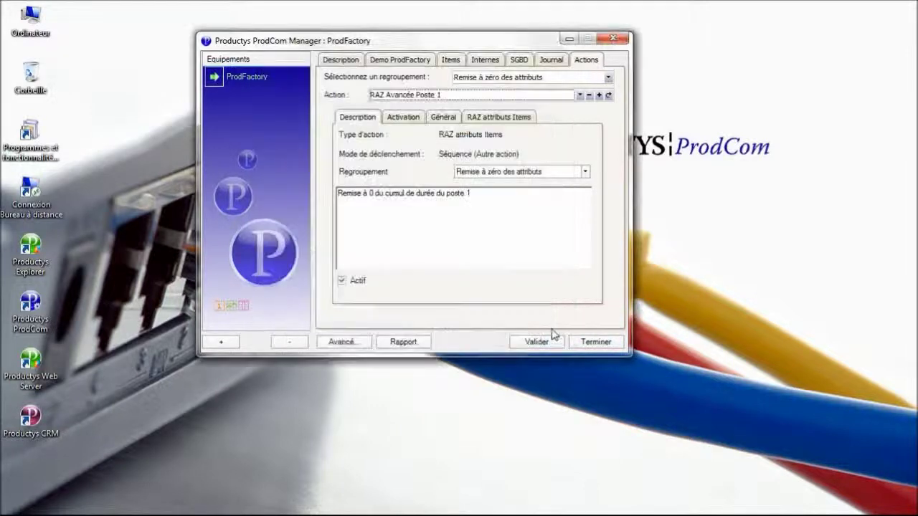
Start a new equipment named "Demo TV" with the communication type 1 - Serveur OPC
{"action": "left_click", "coordinate": [225, 345]}
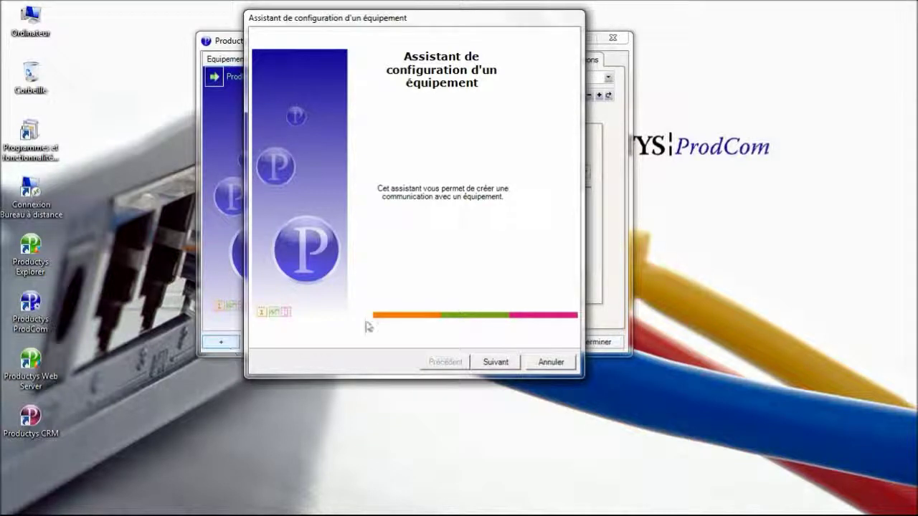
{"action": "left_click", "coordinate": [501, 363]}
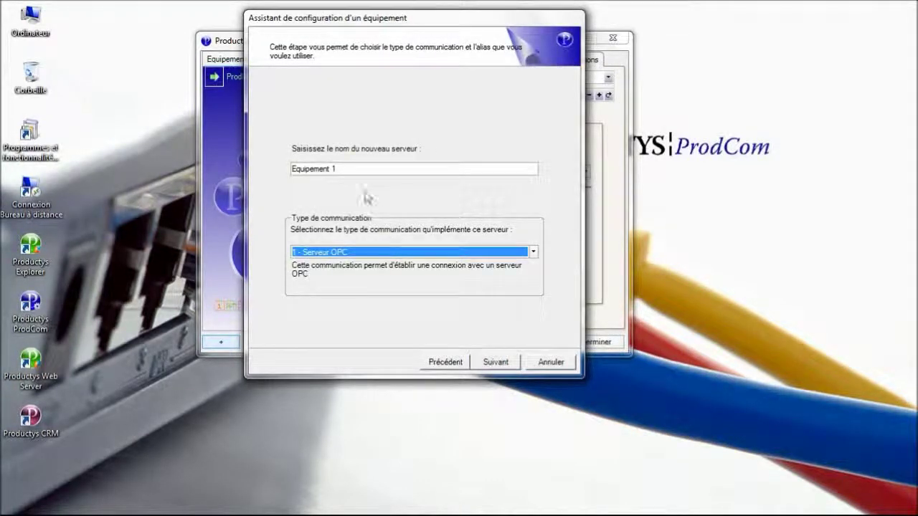
{"action": "left_click_drag", "start_coordinate": [359, 167], "coordinate": [279, 172]}
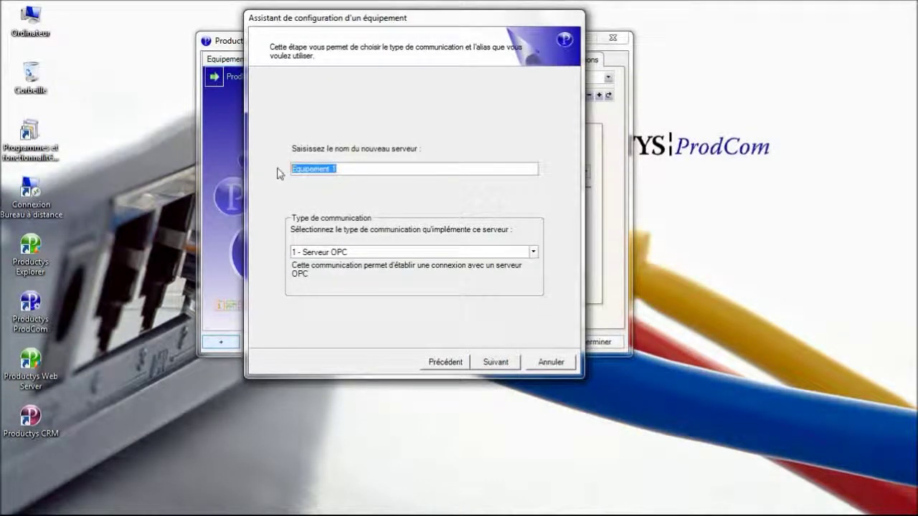
{"action": "type", "text": "Demo 1TV"}
{"action": "left_click", "coordinate": [534, 253]}
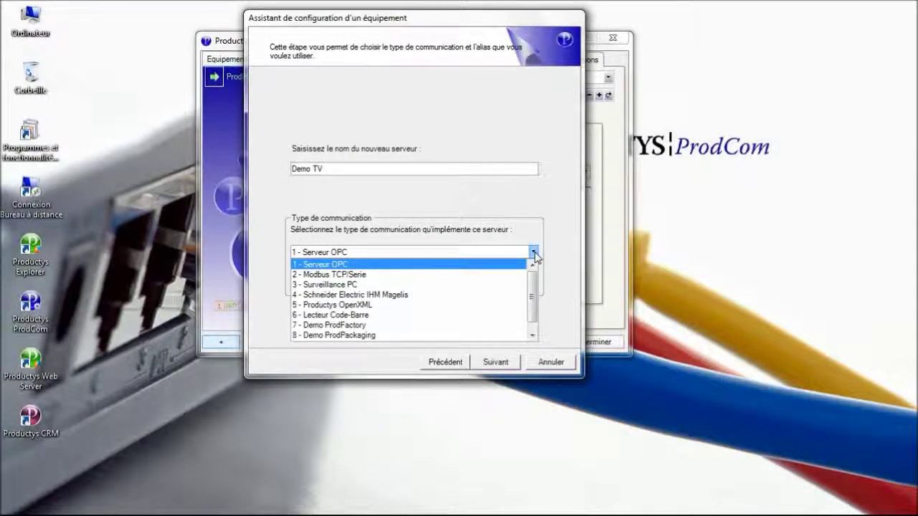
{"action": "left_click", "coordinate": [426, 265]}
{"action": "left_click", "coordinate": [492, 364]}
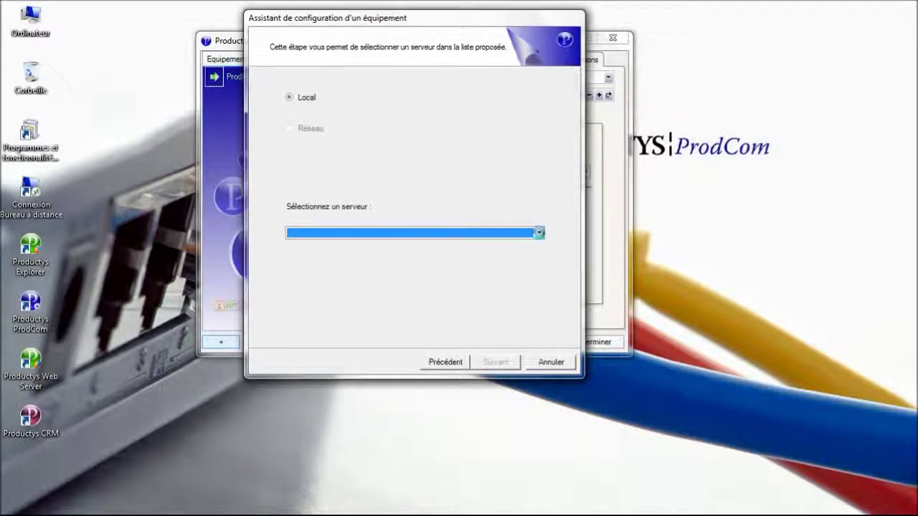
Connect the new equipment to the local OPC server Graybox.Simulator.1
{"action": "left_click", "coordinate": [539, 233]}
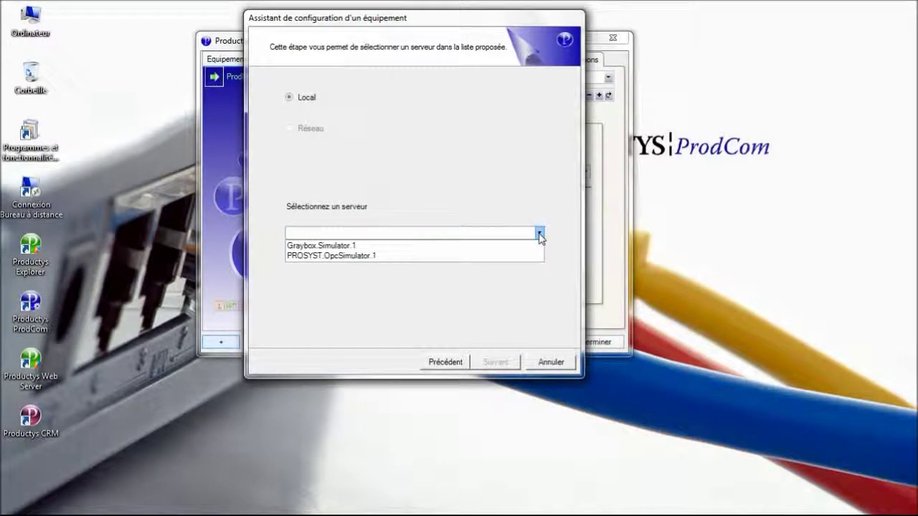
{"action": "left_click", "coordinate": [407, 248]}
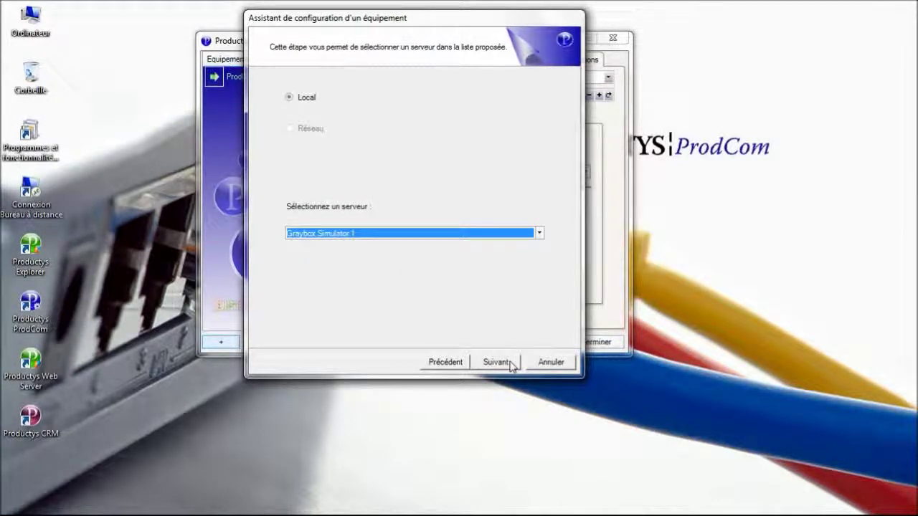
{"action": "left_click", "coordinate": [511, 362]}
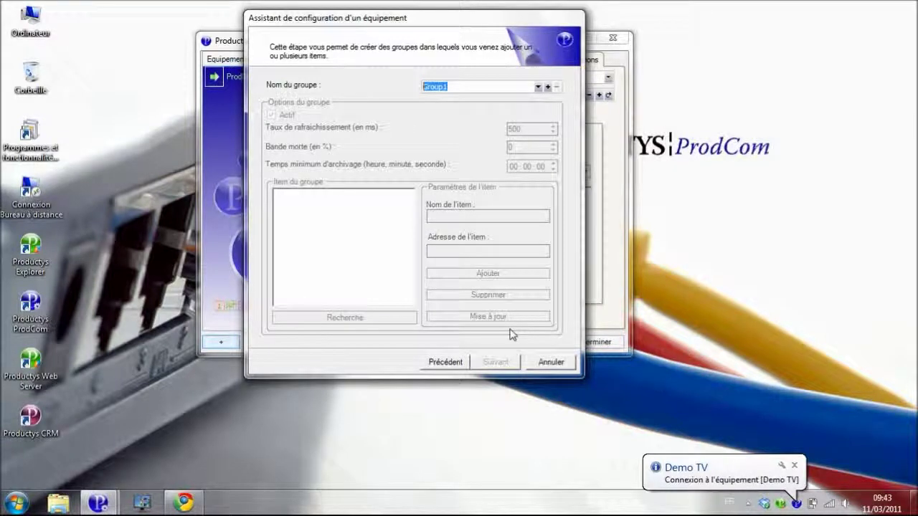
Create the item group Group1, add all items of the numeric branch to it and finish the equipment setup
{"action": "left_click", "coordinate": [549, 88]}
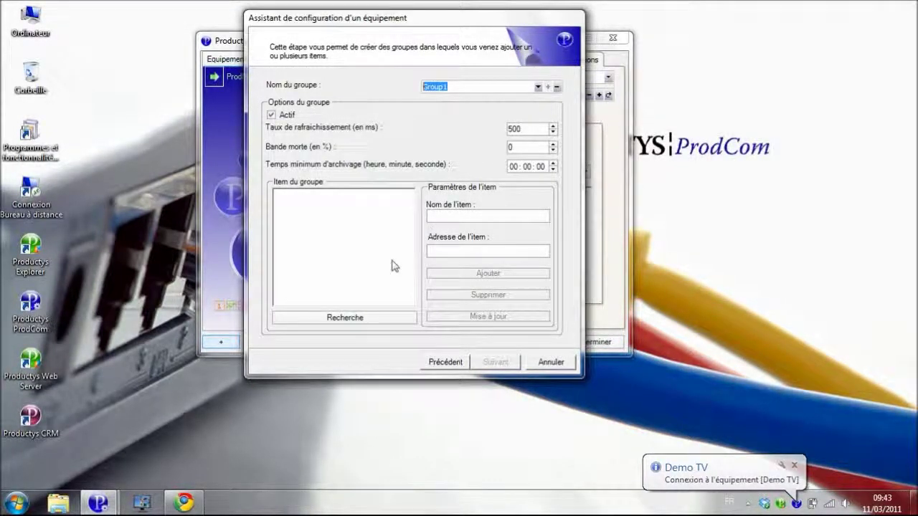
{"action": "left_click", "coordinate": [351, 317]}
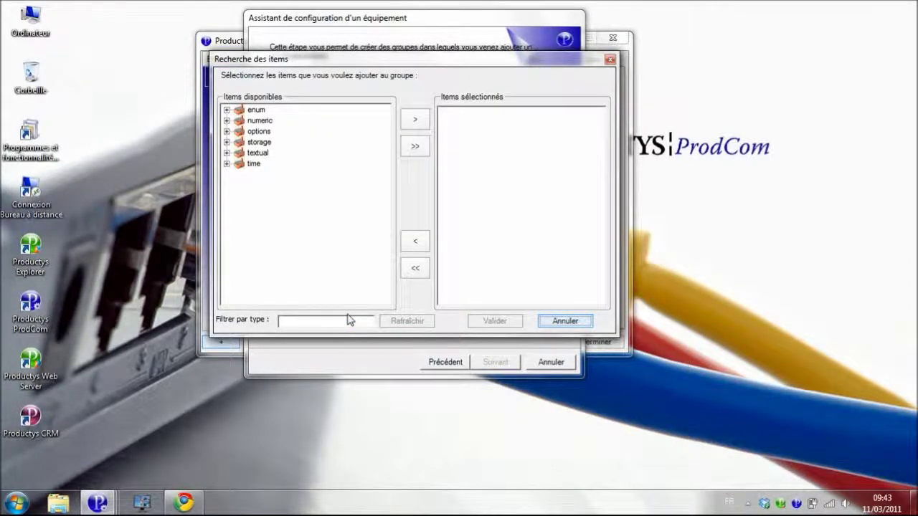
{"action": "left_click", "coordinate": [262, 122]}
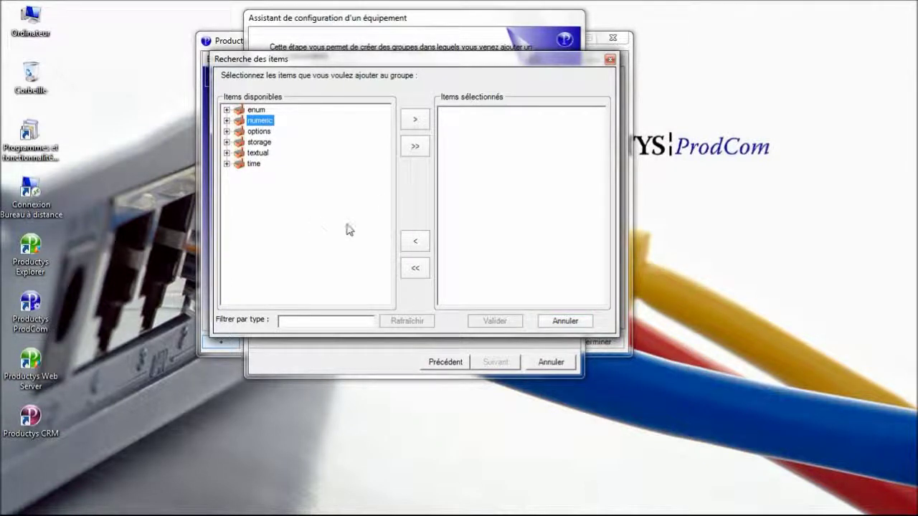
{"action": "left_click", "coordinate": [418, 121]}
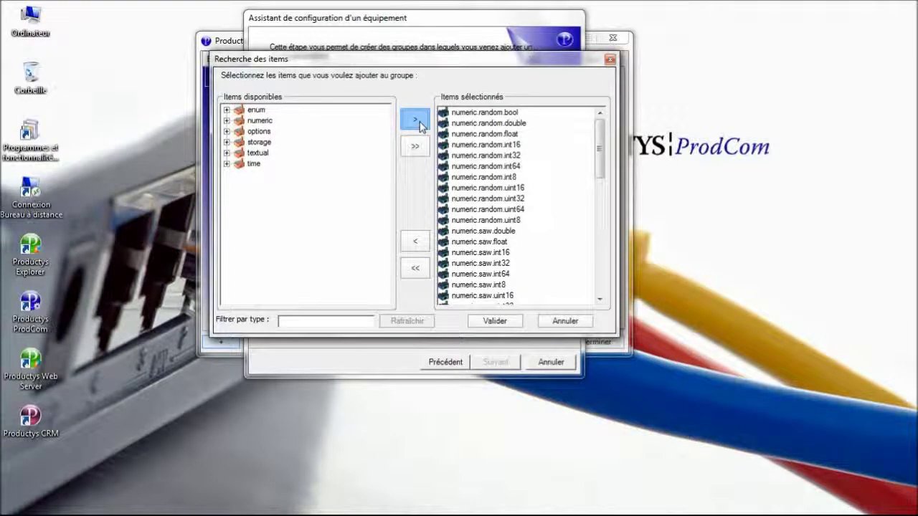
{"action": "left_click_drag", "start_coordinate": [600, 126], "coordinate": [599, 267]}
{"action": "left_click", "coordinate": [495, 322]}
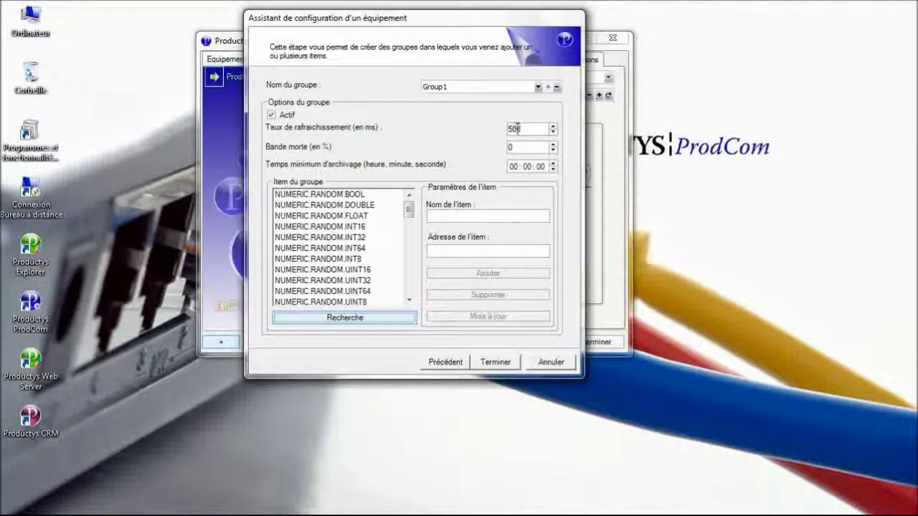
{"action": "left_click", "coordinate": [495, 362]}
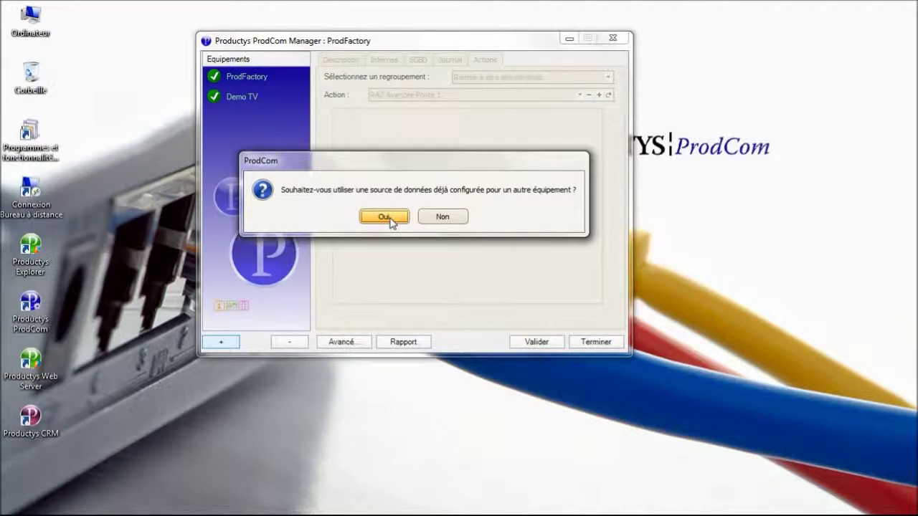
Decline reusing an existing data source and set up a new MS Access database located on the Desktop
{"action": "left_click", "coordinate": [462, 218]}
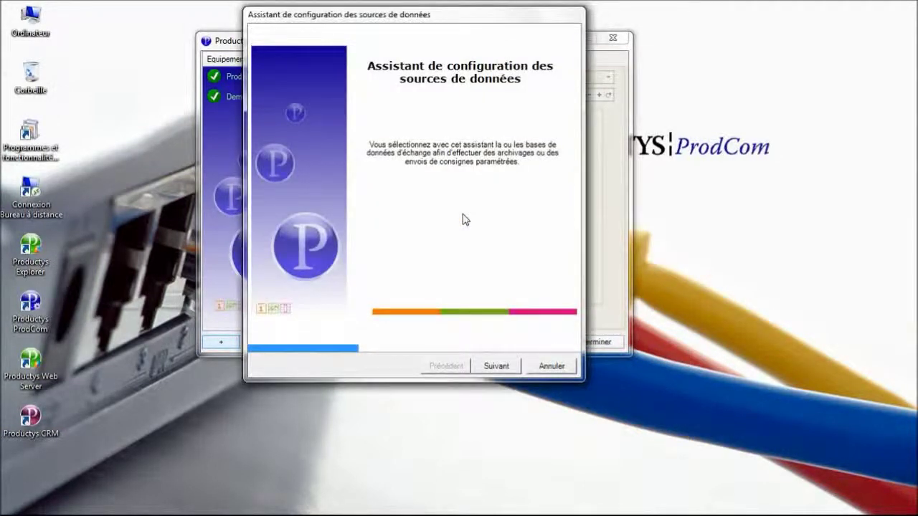
{"action": "left_click", "coordinate": [504, 368]}
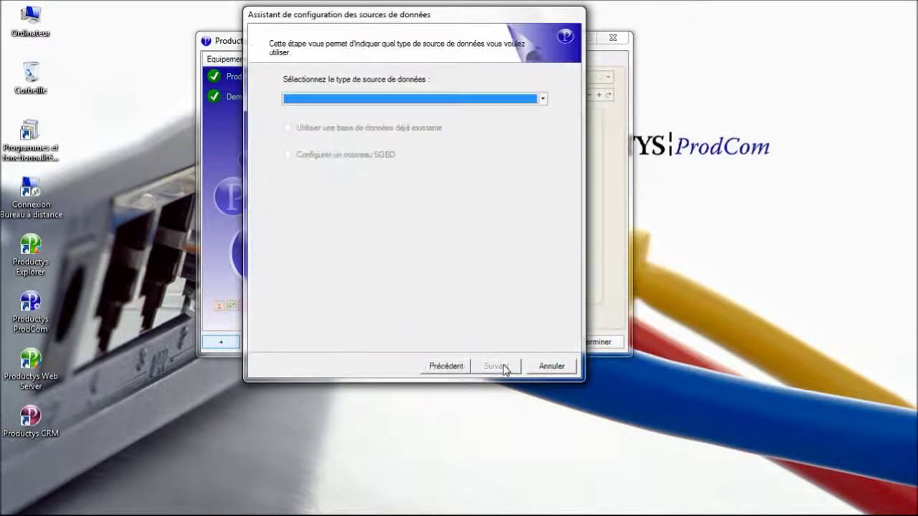
{"action": "left_click", "coordinate": [542, 99]}
{"action": "left_click", "coordinate": [411, 112]}
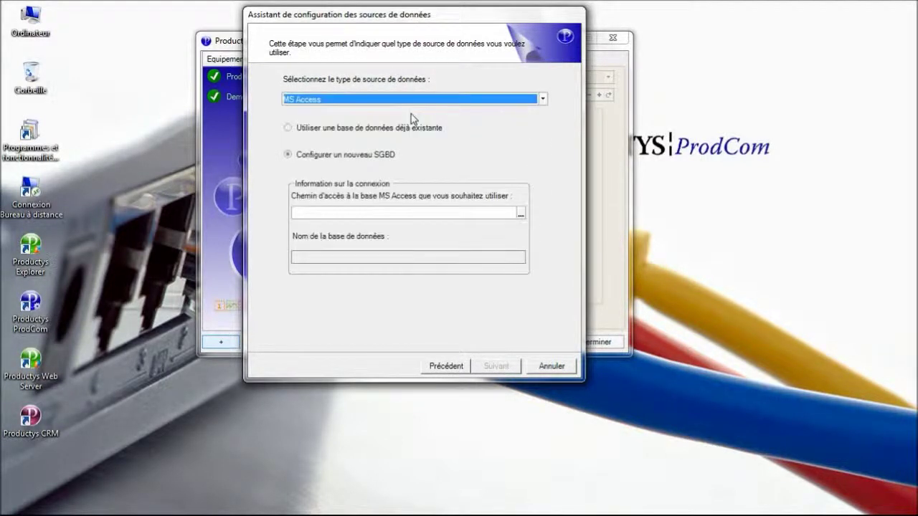
{"action": "left_click", "coordinate": [521, 212]}
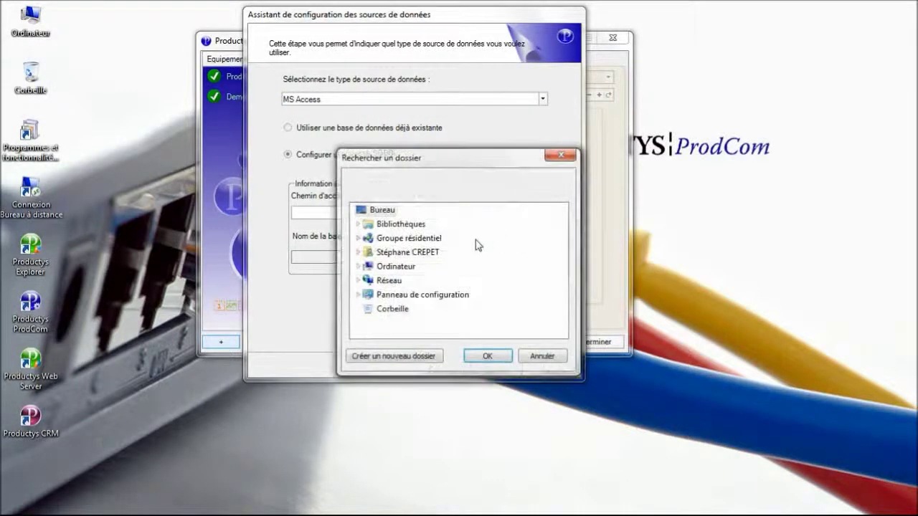
{"action": "left_click", "coordinate": [487, 356]}
Name the new database TestTV, complete its setup and validate the Demo TV equipment's configuration
{"action": "left_click", "coordinate": [403, 258]}
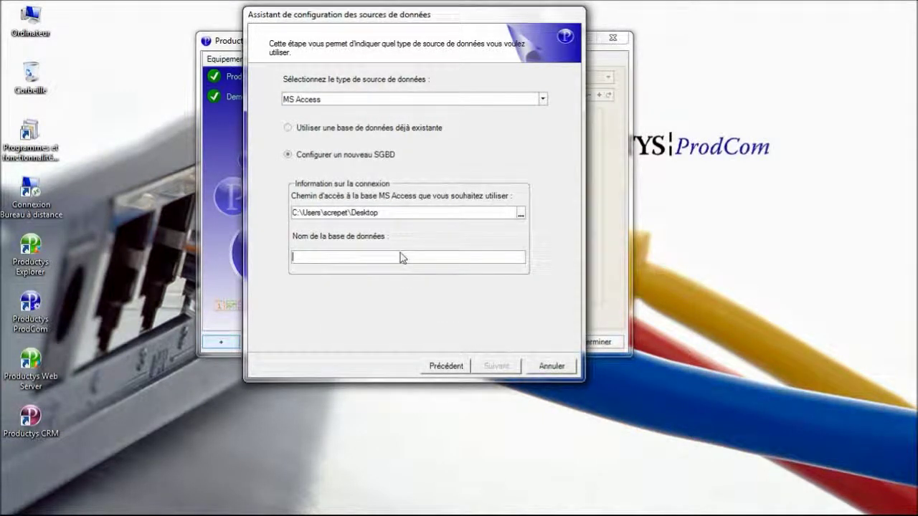
{"action": "type", "text": "TEstTV"}
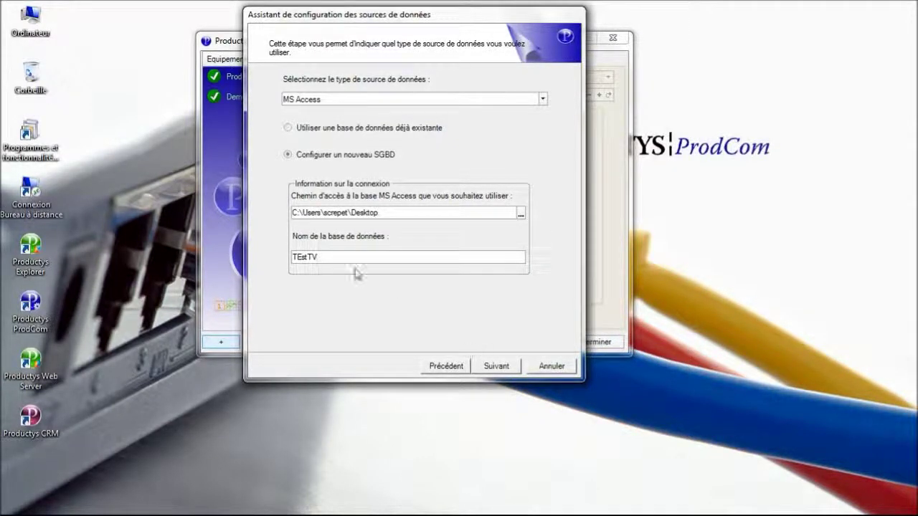
{"action": "left_click", "coordinate": [301, 257]}
{"action": "key", "text": "BackSpace"}
{"action": "type", "text": "e"}
{"action": "left_click", "coordinate": [498, 367]}
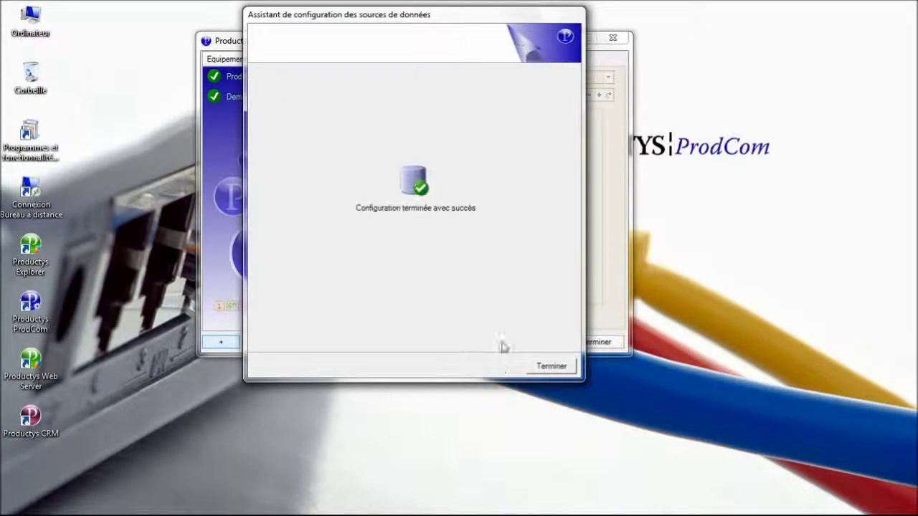
{"action": "left_click", "coordinate": [550, 367]}
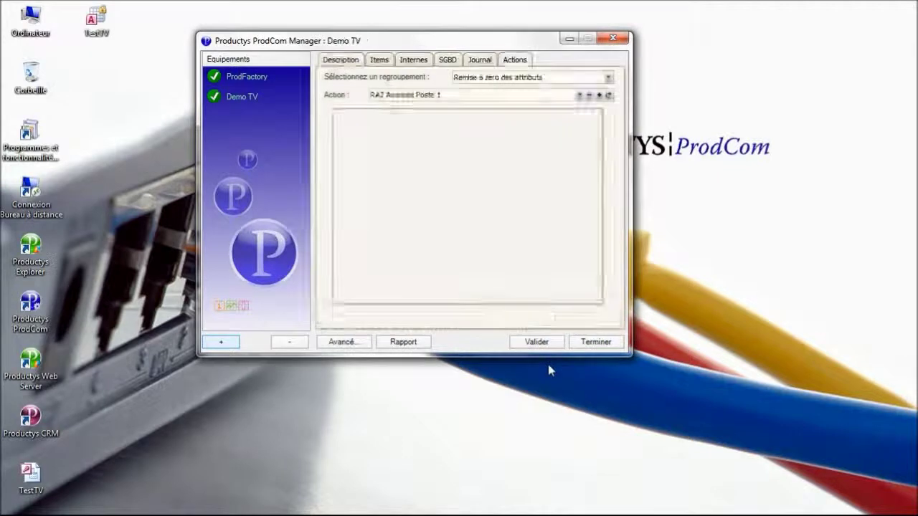
{"action": "left_click", "coordinate": [447, 60]}
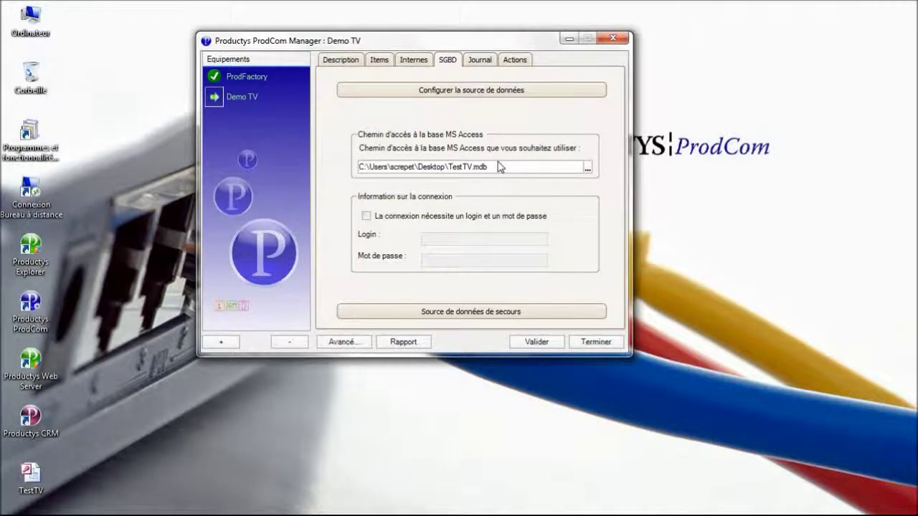
{"action": "left_click", "coordinate": [535, 342]}
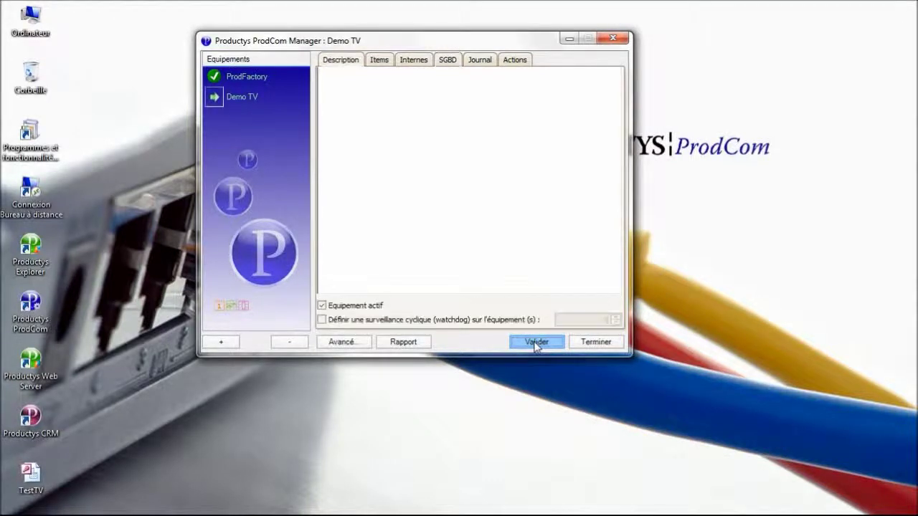
Start a new Acquisition Equipement => SGBD action for Demo TV, triggered cyclically at a 30-second interval
{"action": "left_click", "coordinate": [519, 61]}
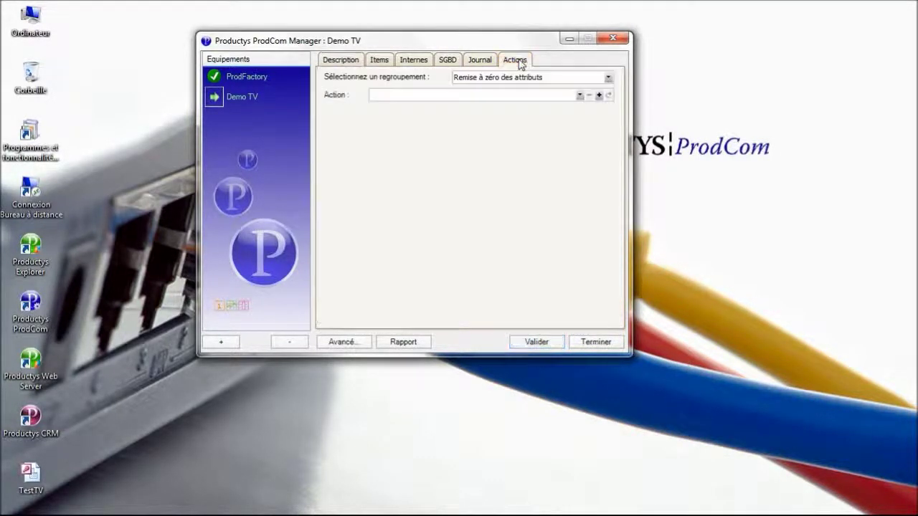
{"action": "left_click", "coordinate": [599, 96]}
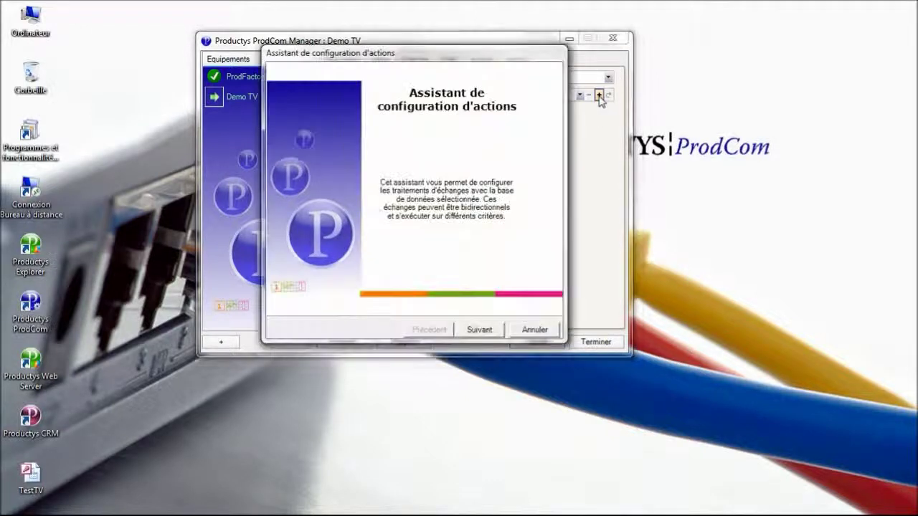
{"action": "left_click", "coordinate": [479, 330]}
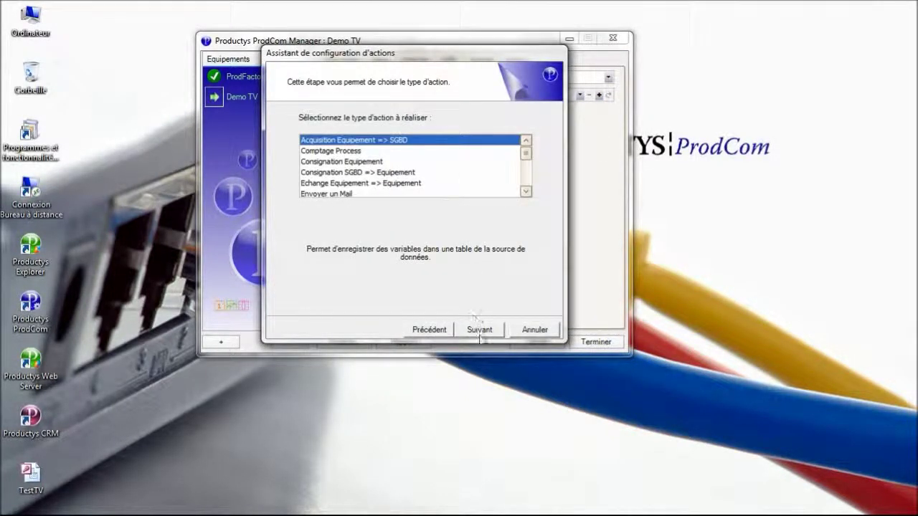
{"action": "left_click", "coordinate": [479, 330]}
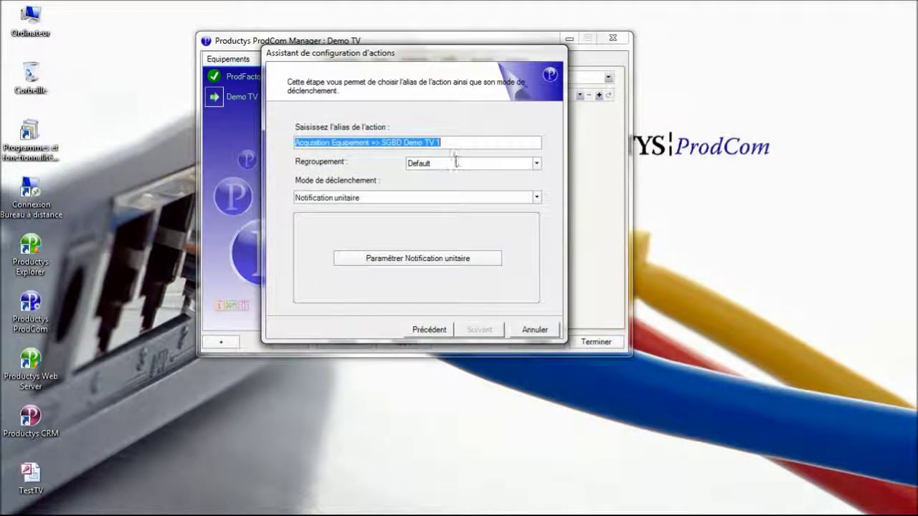
{"action": "left_click", "coordinate": [536, 198]}
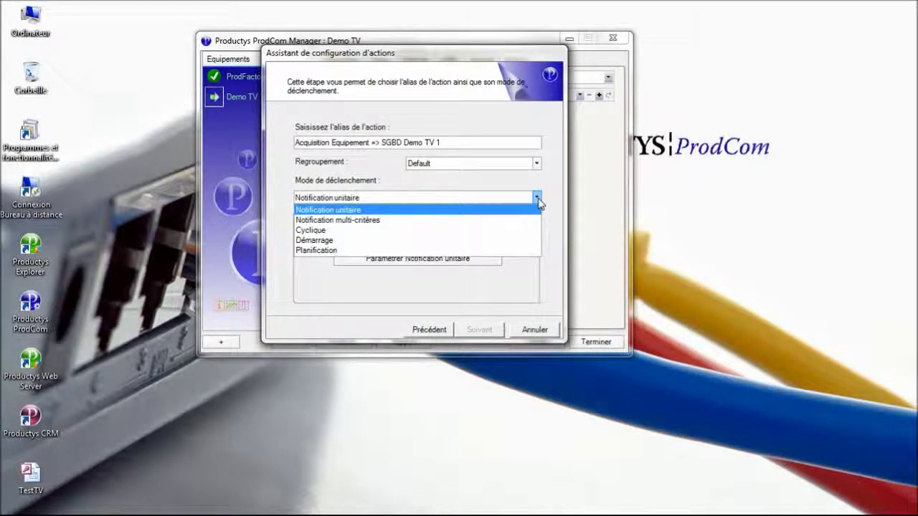
{"action": "left_click", "coordinate": [393, 237]}
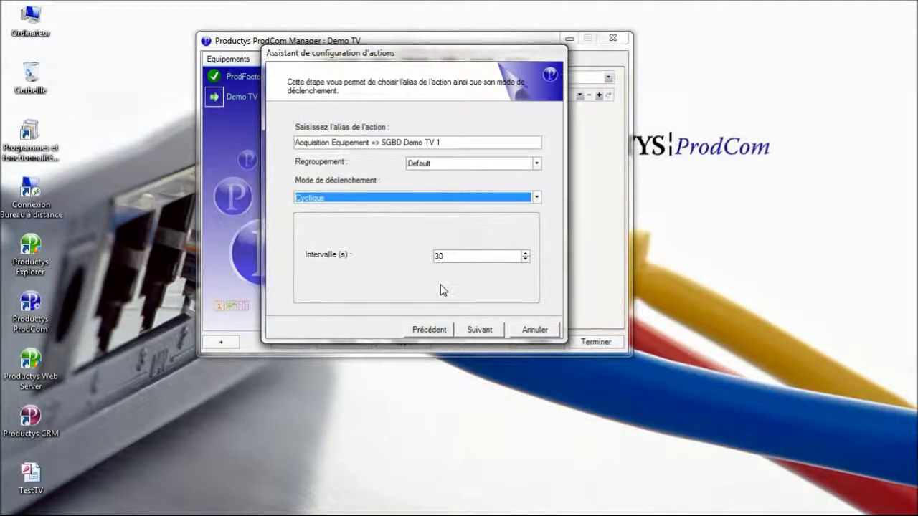
{"action": "left_click", "coordinate": [479, 329]}
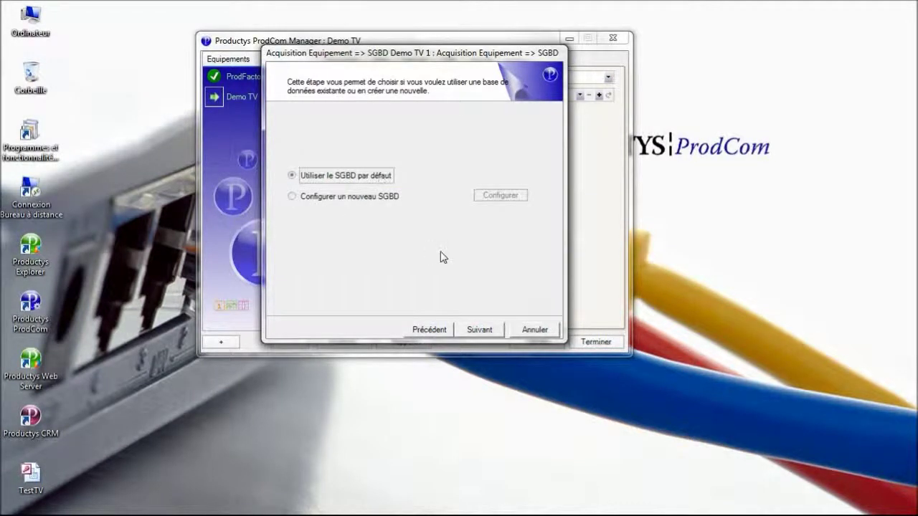
Keep the default SGBD for the action and create a new column-model table named demo tv cyclique
{"action": "left_click", "coordinate": [479, 329]}
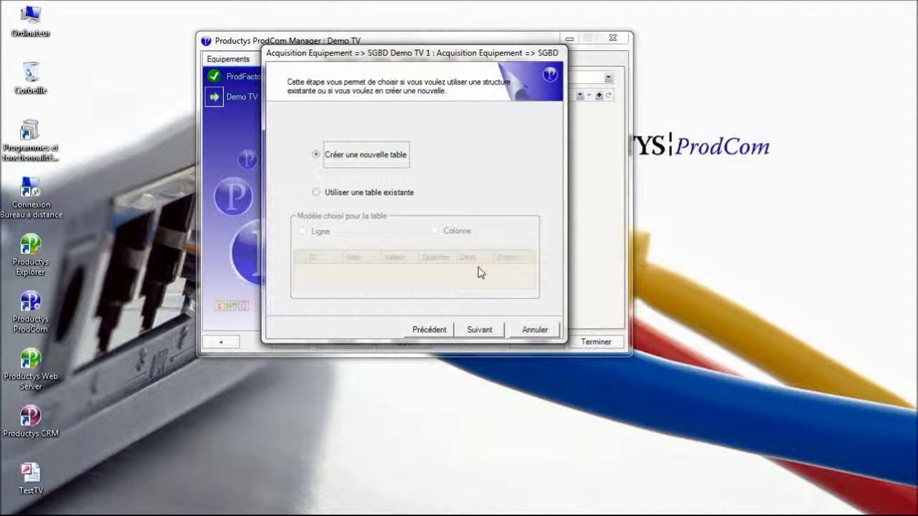
{"action": "left_click", "coordinate": [477, 332]}
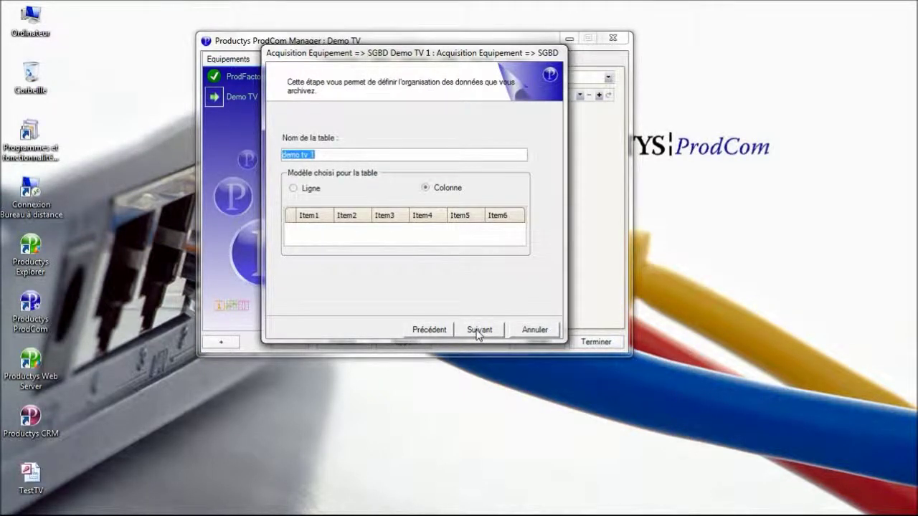
{"action": "left_click", "coordinate": [353, 155]}
{"action": "key", "text": "BackSpace"}
{"action": "type", "text": "cyclique"}
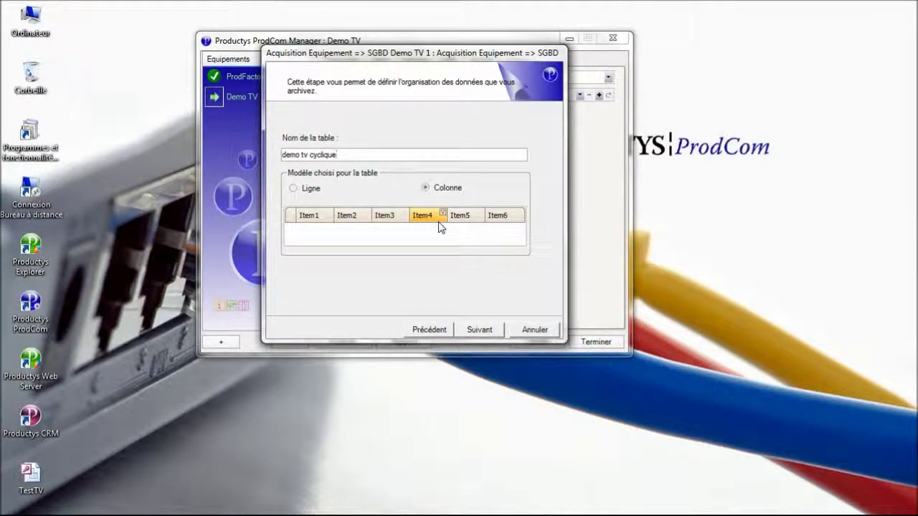
{"action": "left_click", "coordinate": [482, 329]}
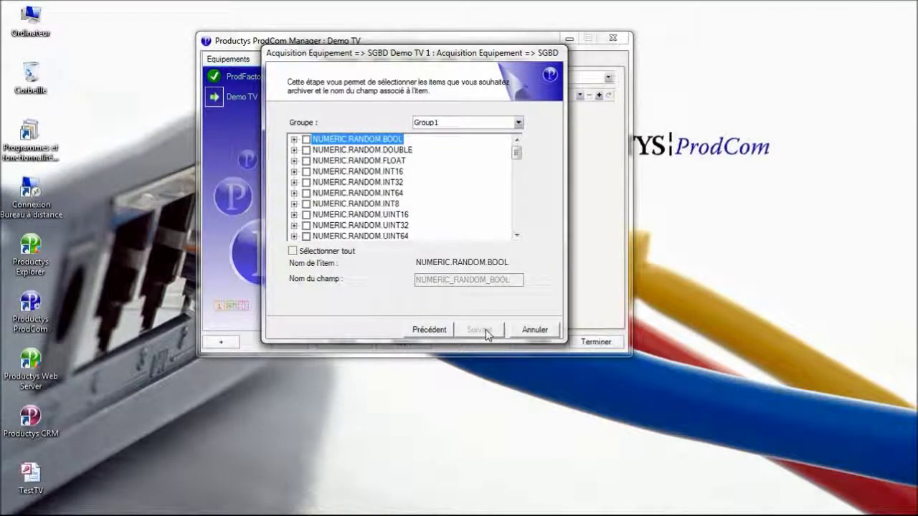
Archive the NUMERIC.RANDOM items BOOL, DOUBLE, FLOAT, INT16, INT32 and INT64 from Group1 and finish the action setup
{"action": "left_click", "coordinate": [307, 139]}
{"action": "left_click", "coordinate": [306, 150]}
{"action": "left_click", "coordinate": [306, 161]}
{"action": "left_click", "coordinate": [306, 172]}
{"action": "left_click", "coordinate": [306, 183]}
{"action": "left_click", "coordinate": [306, 193]}
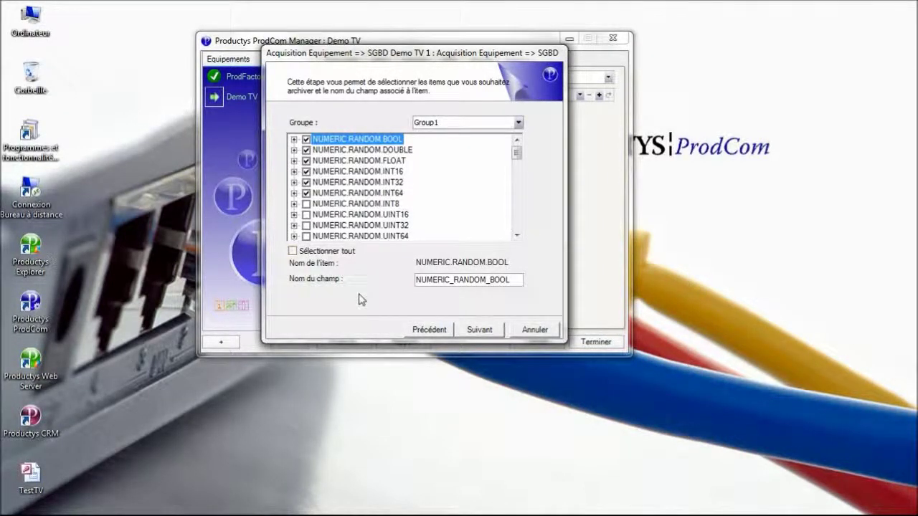
{"action": "left_click", "coordinate": [479, 330]}
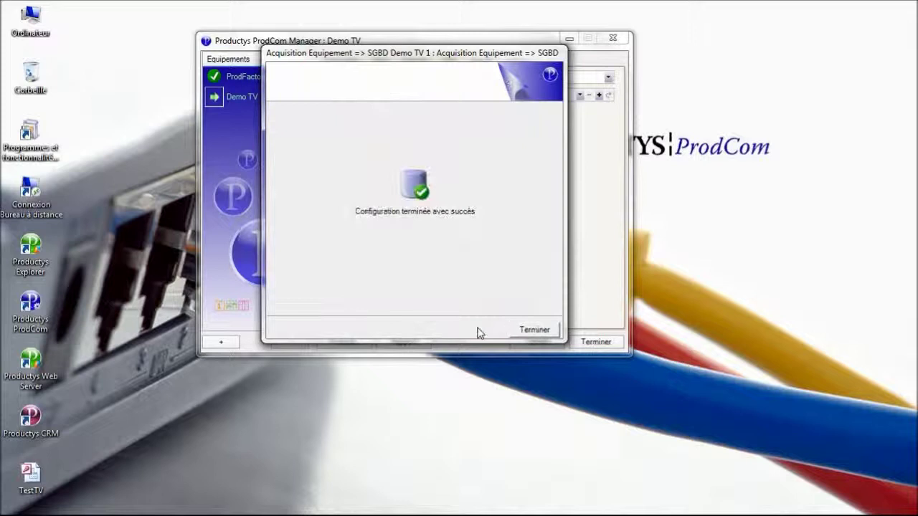
{"action": "left_click", "coordinate": [535, 331]}
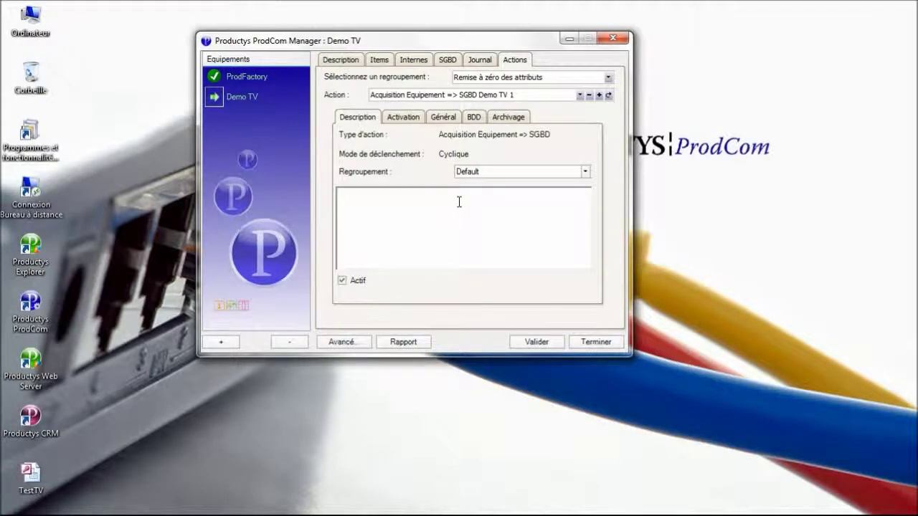
Describe the action as "Archivage cyclique 30s. d'un ensemble de valeurs" and validate the Demo TV configuration
{"action": "type", "text": "Archivage cyclique 30s. d'un sys"}
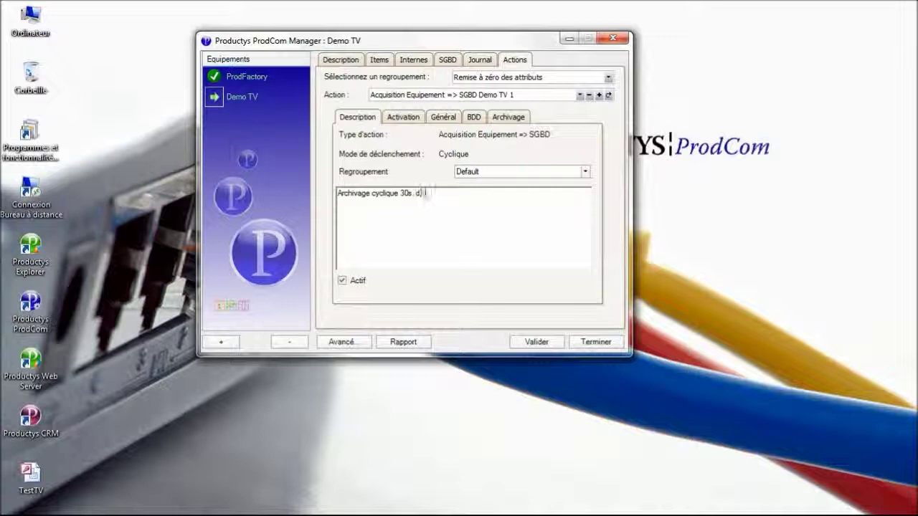
{"action": "key", "text": "BackSpace"}
{"action": "key", "text": "BackSpace"}
{"action": "type", "text": "ensemble de valeurs"}
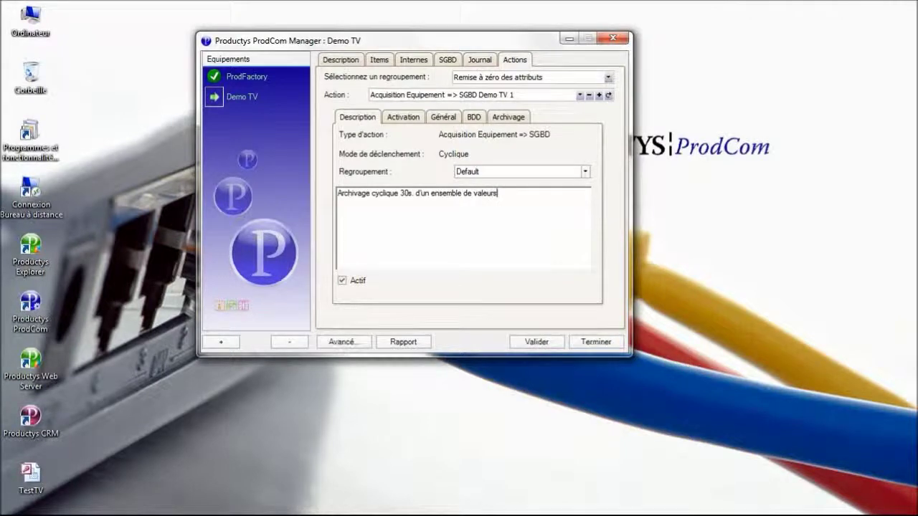
{"action": "left_click", "coordinate": [535, 341]}
Finish the configuration session, save the ProdCom configuration, restart the service and dismiss the equipment notification
{"action": "left_click", "coordinate": [599, 342]}
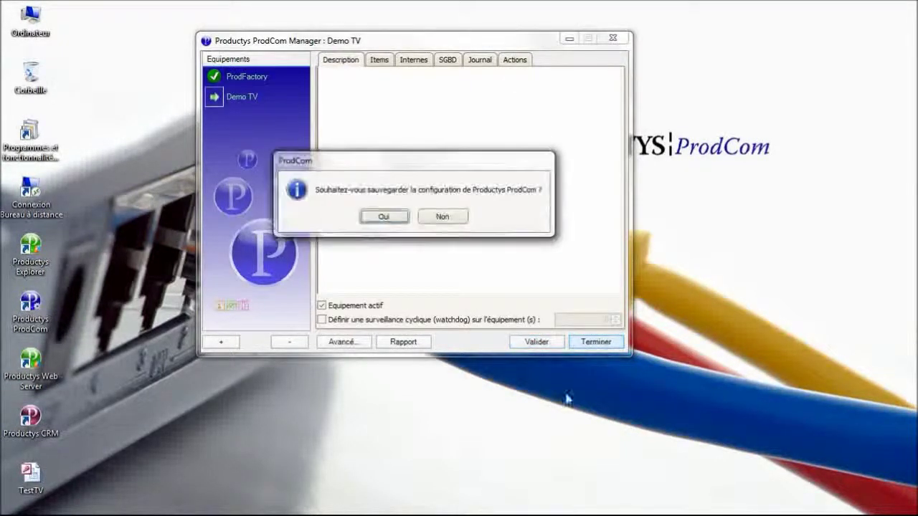
{"action": "left_click", "coordinate": [386, 222]}
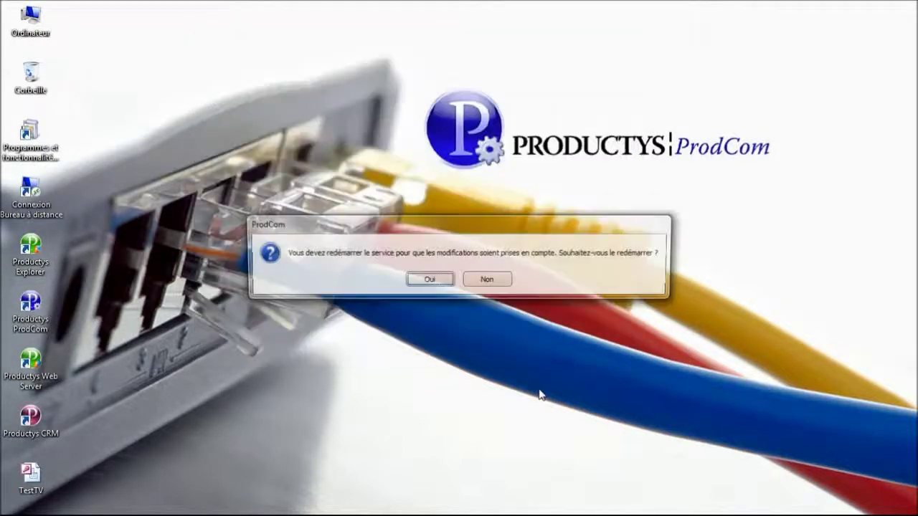
{"action": "left_click", "coordinate": [434, 282]}
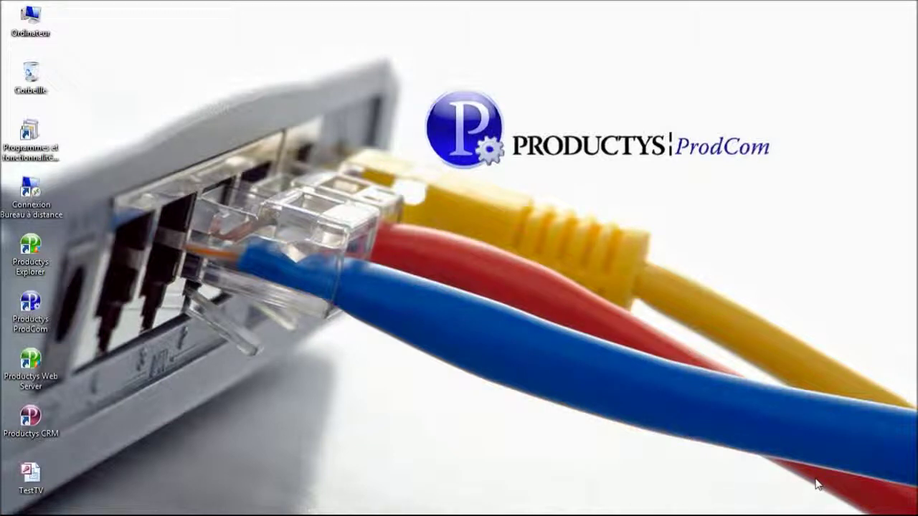
{"action": "mouse_move", "coordinate": [803, 514]}
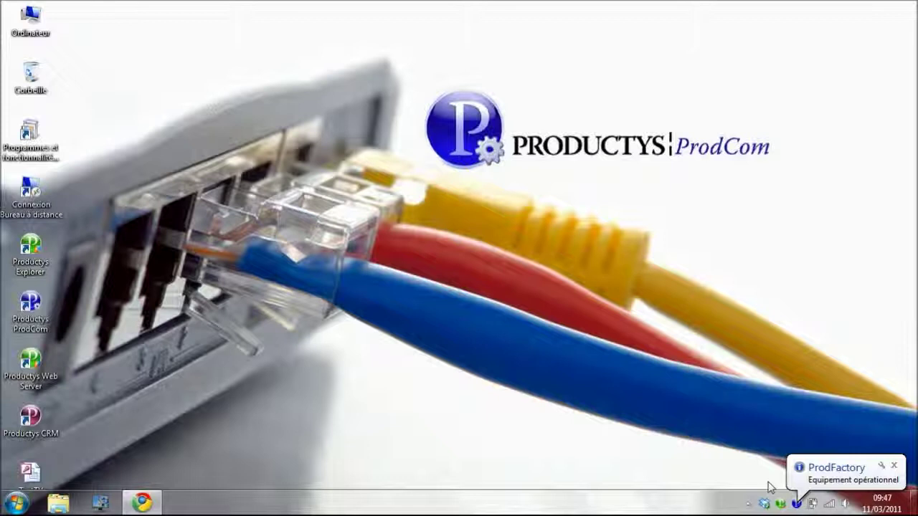
{"action": "left_click", "coordinate": [894, 466]}
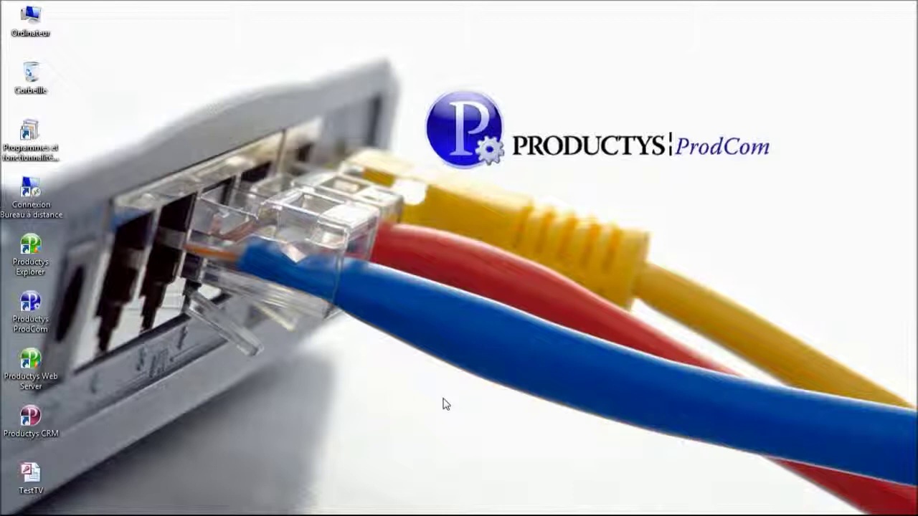
Switch to Microsoft Access by opening the TestTV database from the desktop and view its demo tv cyclique table
{"action": "left_click", "coordinate": [43, 483]}
{"action": "double_click", "coordinate": [44, 485]}
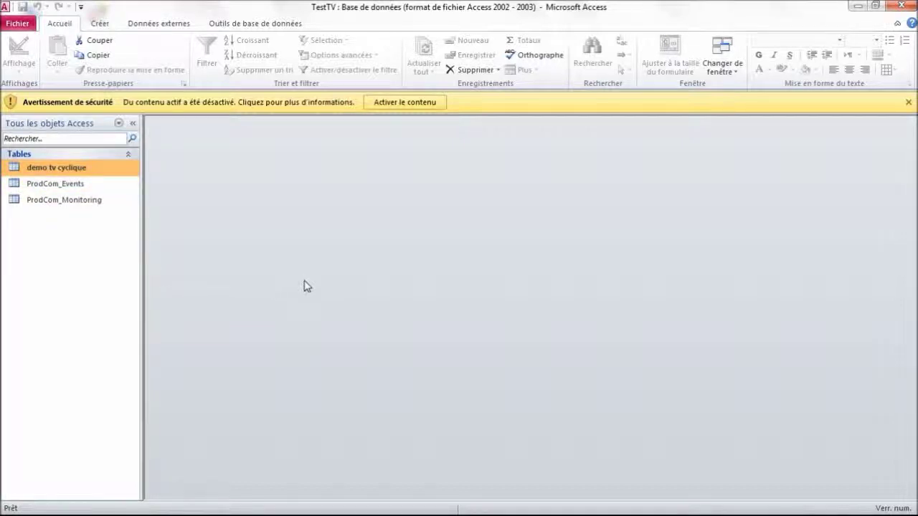
{"action": "double_click", "coordinate": [59, 172]}
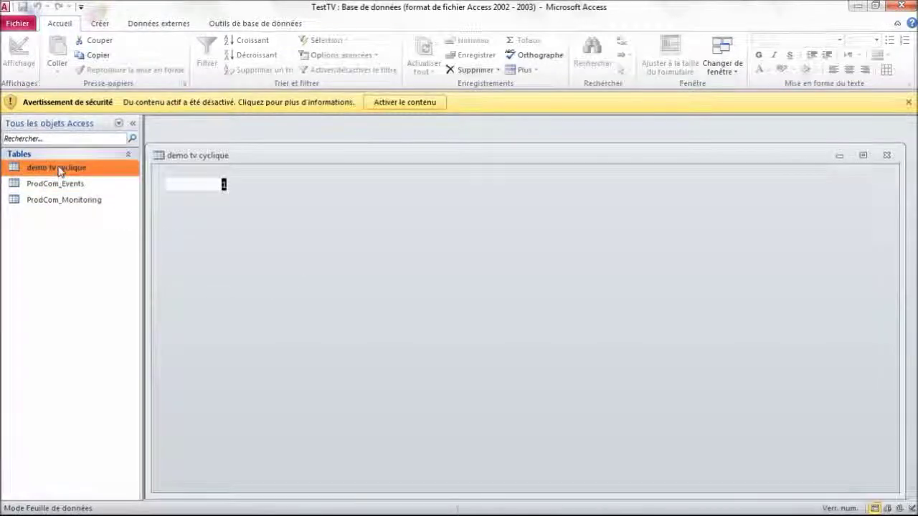